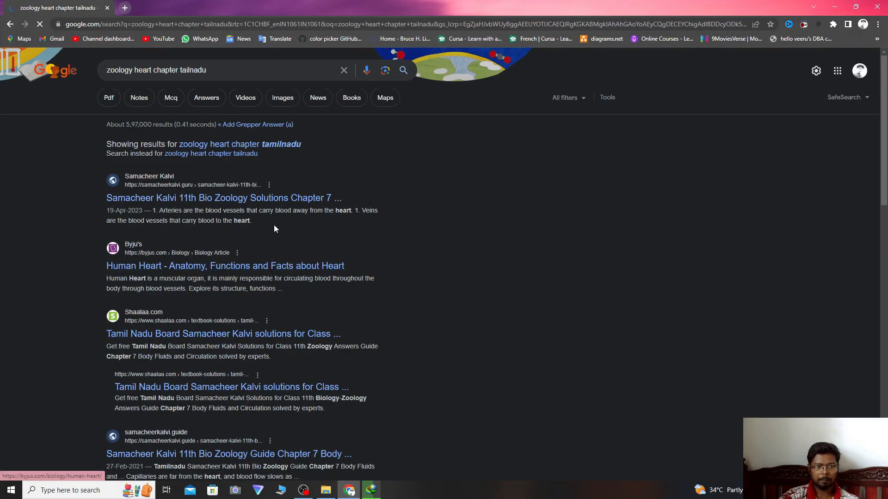
Step: Open the Samacheer Kalvi 11th Bio Zoology Chapter 7 search result and skim its questions and answers
{"action": "left_click", "coordinate": [277, 198]}
{"action": "scroll", "coordinate": [279, 200], "scroll_direction": "down", "scroll_amount": 10}
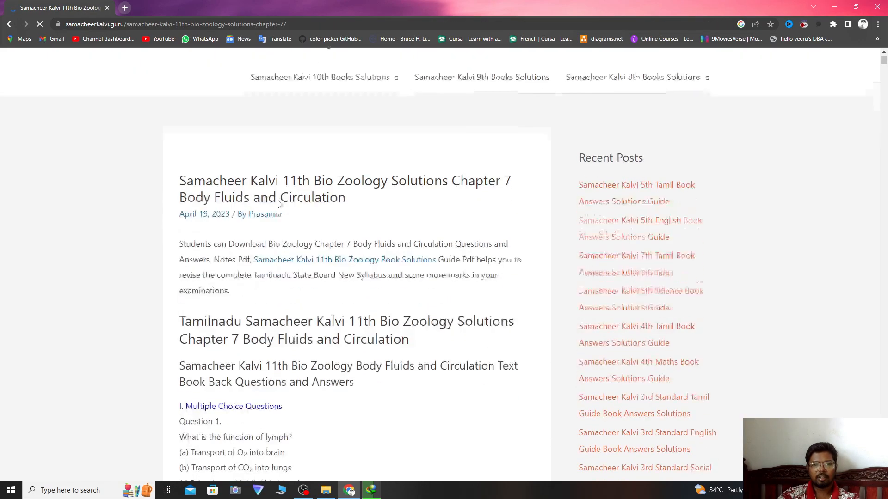
{"action": "scroll", "coordinate": [279, 200], "scroll_direction": "down", "scroll_amount": 15}
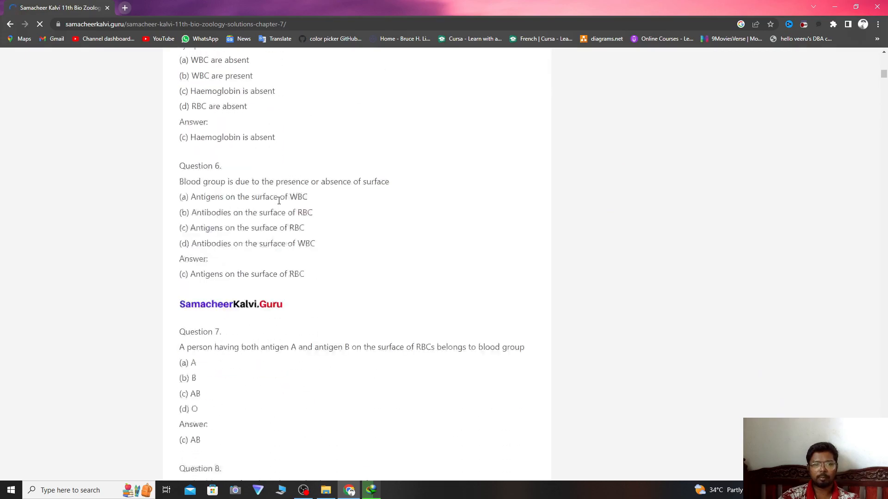
{"action": "scroll", "coordinate": [280, 204], "scroll_direction": "up", "scroll_amount": 8}
{"action": "scroll", "coordinate": [280, 204], "scroll_direction": "up", "scroll_amount": 15}
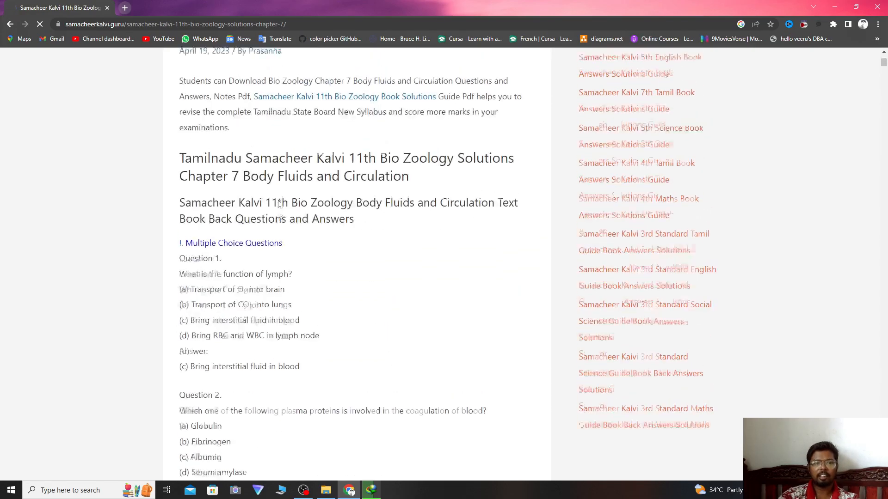
Step: Search Google for "chatgpt" in a new tab and launch ChatGPT from OpenAI's Introducing ChatGPT page
{"action": "left_click", "coordinate": [125, 8]}
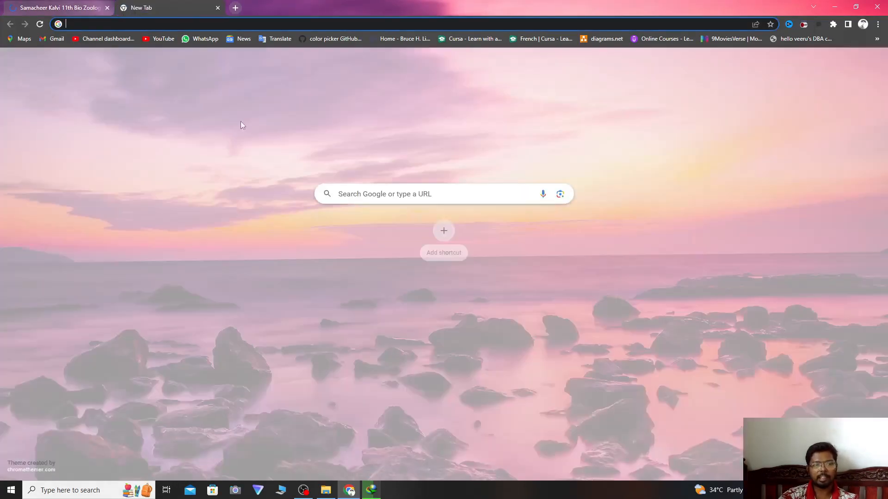
{"action": "left_click", "coordinate": [361, 191]}
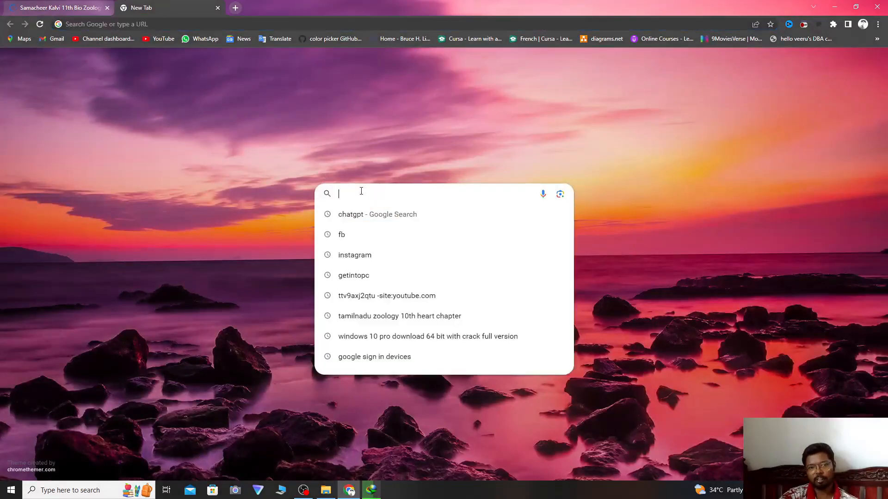
{"action": "left_click", "coordinate": [385, 216]}
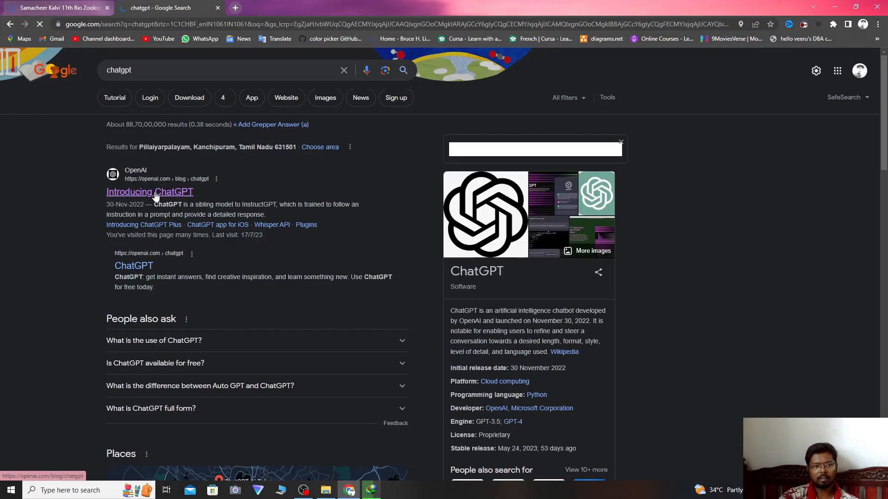
{"action": "left_click", "coordinate": [155, 196]}
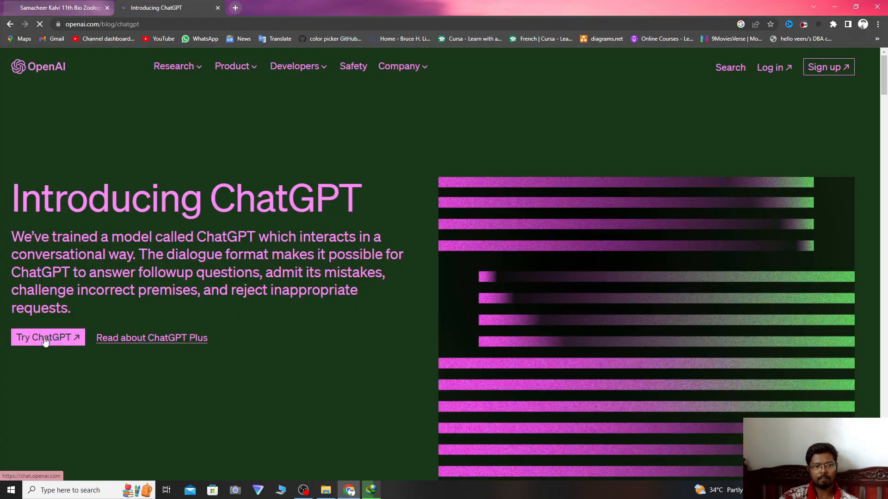
{"action": "left_click", "coordinate": [45, 339]}
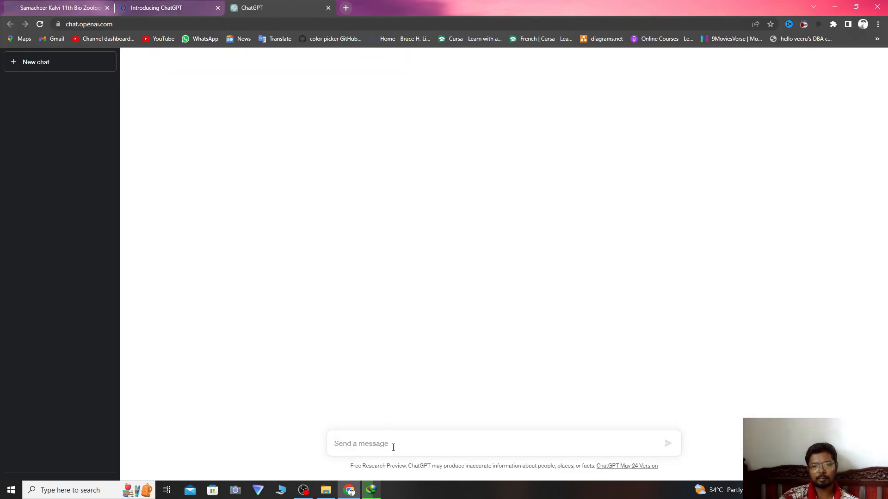
Step: Write "tell me about zoology" in the ChatGPT message box, with the page enlarged for readability
{"action": "type", "text": "tell me abou"}
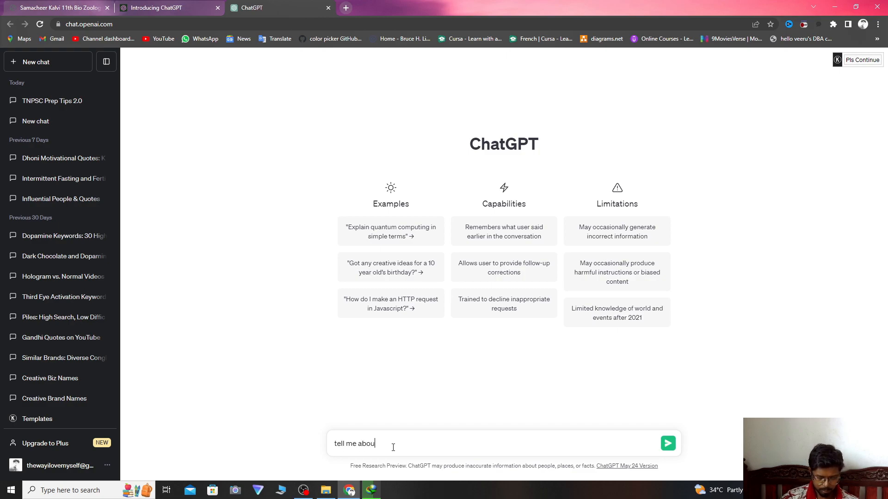
{"action": "key", "text": "ctrl+plus"}
{"action": "key", "text": "ctrl+plus"}
{"action": "key", "text": "ctrl+plus"}
{"action": "key", "text": "ctrl+plus"}
{"action": "key", "text": "ctrl+plus"}
{"action": "key", "text": "ctrl+plus"}
{"action": "key", "text": "ctrl+plus"}
{"action": "key", "text": "ctrl+plus"}
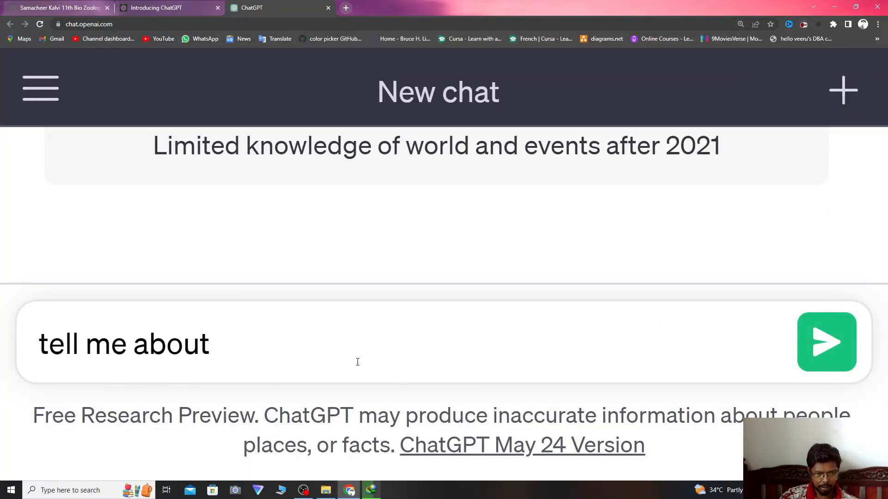
{"action": "type", "text": "zoo"}
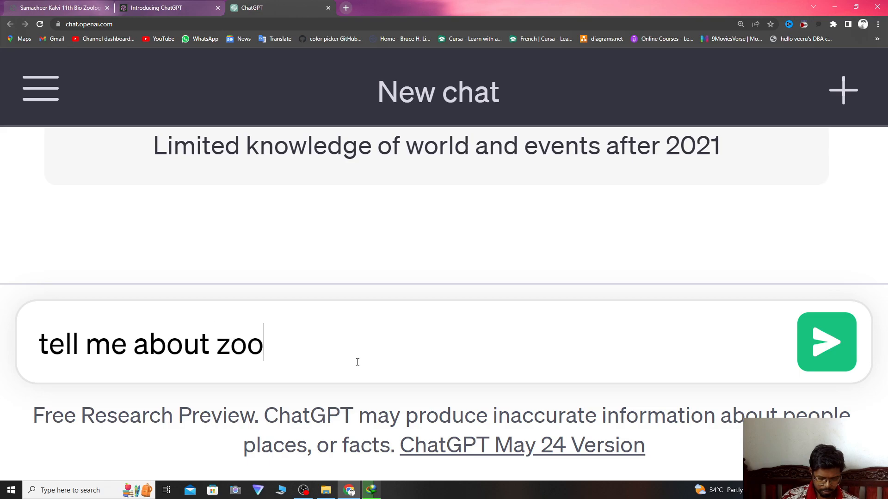
{"action": "type", "text": "logy"}
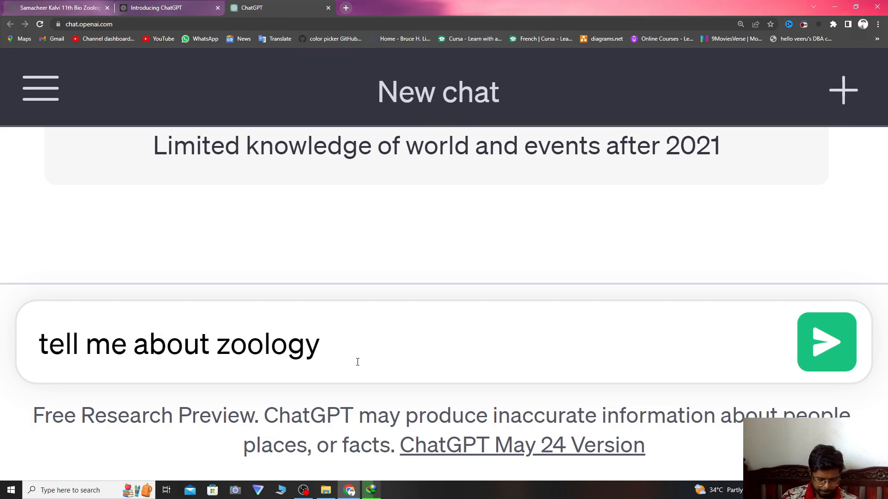
Step: Insert "heart chapter in" before the word "zoology" in the prompt
{"action": "key", "text": "Left"}
{"action": "key", "text": "Left"}
{"action": "key", "text": "Left"}
{"action": "key", "text": "Left"}
{"action": "key", "text": "Left"}
{"action": "key", "text": "Left"}
{"action": "key", "text": "Left"}
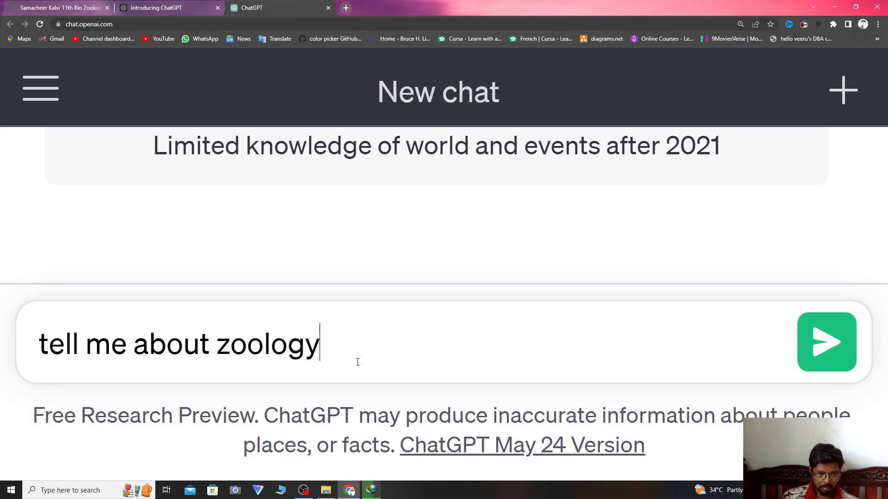
{"action": "key", "text": "Left"}
{"action": "type", "text": "heart "}
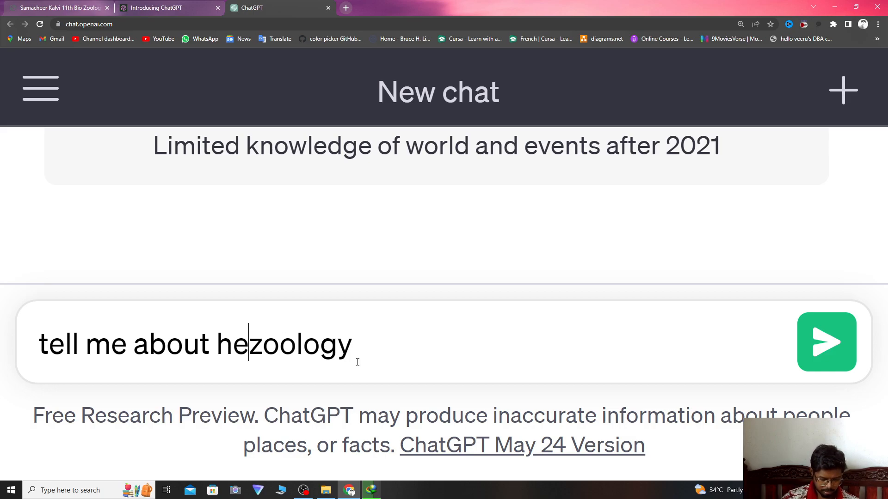
{"action": "type", "text": "chaper"}
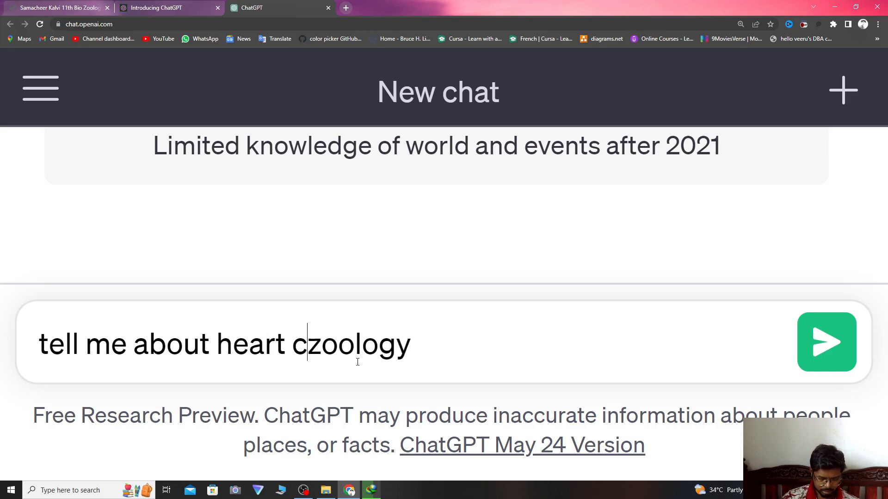
{"action": "key", "text": "BackSpace"}
{"action": "key", "text": "BackSpace"}
{"action": "type", "text": "ter in"}
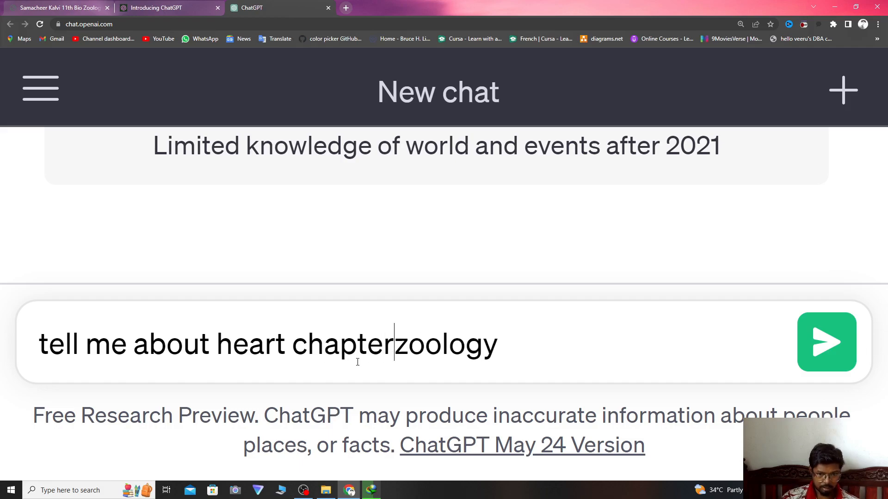
Step: Add "in tamilnadu" after "zoology" at the end of the prompt
{"action": "key", "text": "Right"}
{"action": "key", "text": "Right"}
{"action": "key", "text": "Right"}
{"action": "key", "text": "Right"}
{"action": "key", "text": "Right"}
{"action": "key", "text": "Right"}
{"action": "key", "text": "Right"}
{"action": "key", "text": "Right"}
{"action": "type", "text": "tamil"}
{"action": "key", "text": "BackSpace"}
{"action": "key", "text": "BackSpace"}
{"action": "key", "text": "BackSpace"}
{"action": "key", "text": "BackSpace"}
{"action": "key", "text": "BackSpace"}
{"action": "type", "text": "in tamilnadu"}
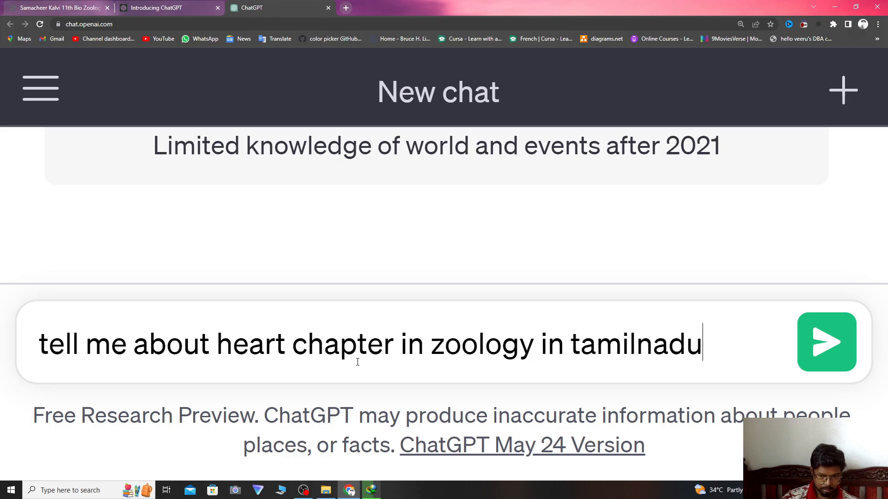
Step: Complete the prompt with "syllabus as 10 years can understand" and send it at normal page size
{"action": "type", "text": " syllabus as 10 y"}
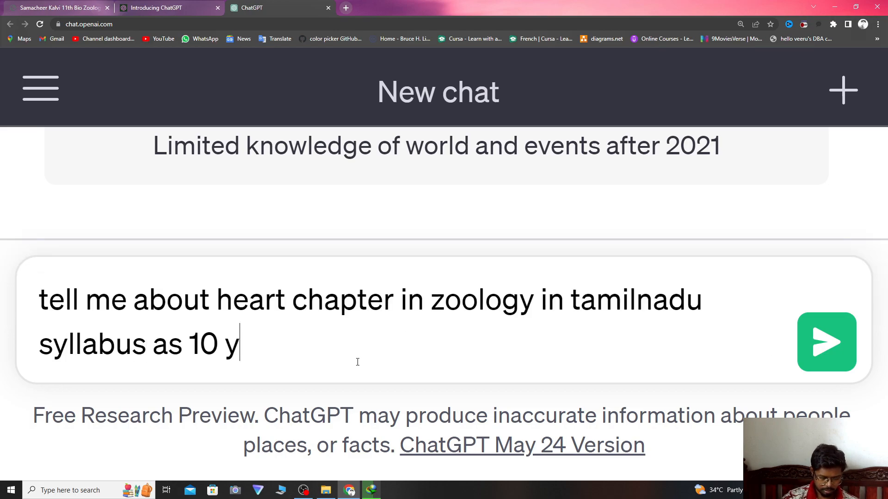
{"action": "type", "text": "ears can un"}
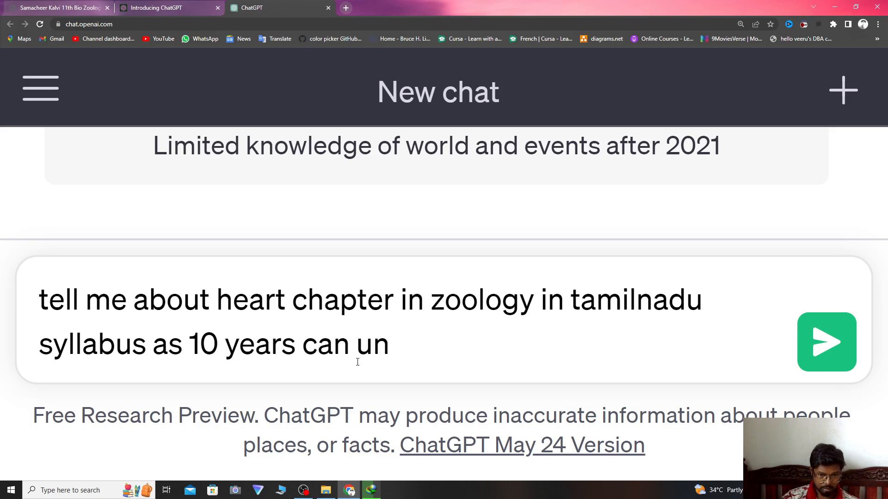
{"action": "type", "text": "derstan"}
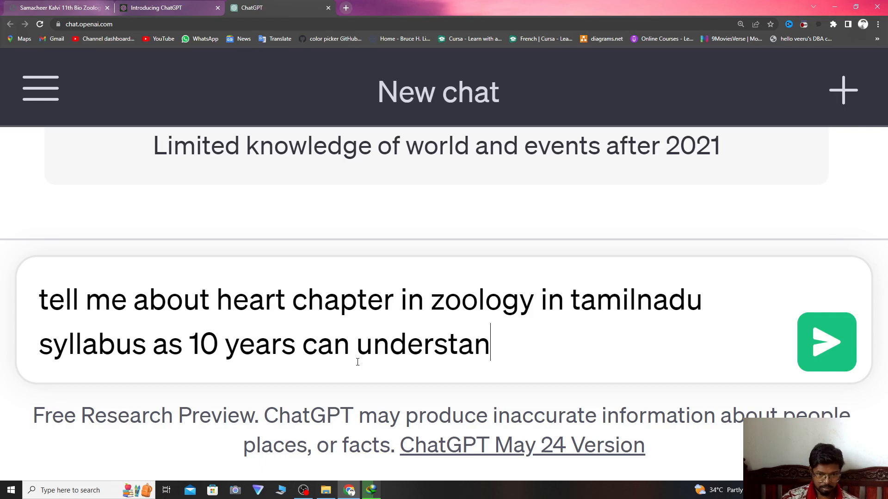
{"action": "type", "text": "d"}
{"action": "key", "text": "shift+Return"}
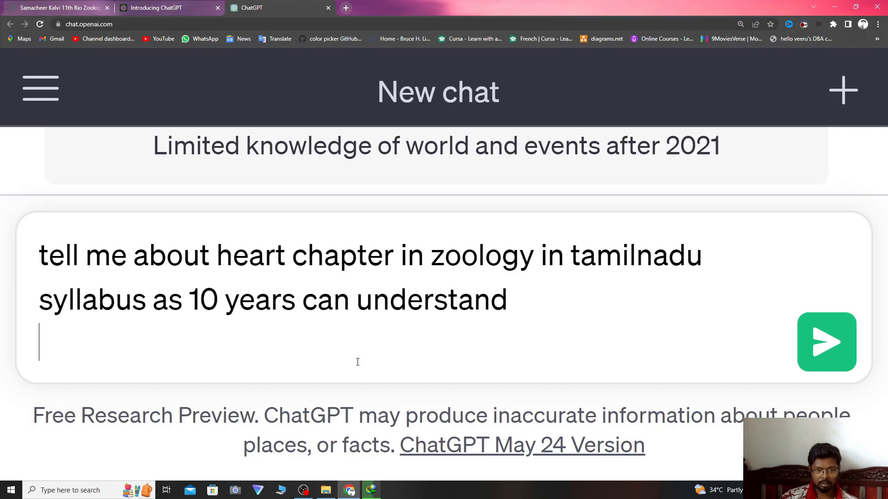
{"action": "key", "text": "ctrl+minus"}
{"action": "key", "text": "ctrl+minus"}
{"action": "key", "text": "ctrl+minus"}
{"action": "key", "text": "ctrl+minus"}
{"action": "key", "text": "ctrl+minus"}
{"action": "key", "text": "ctrl+minus"}
{"action": "key", "text": "ctrl+minus"}
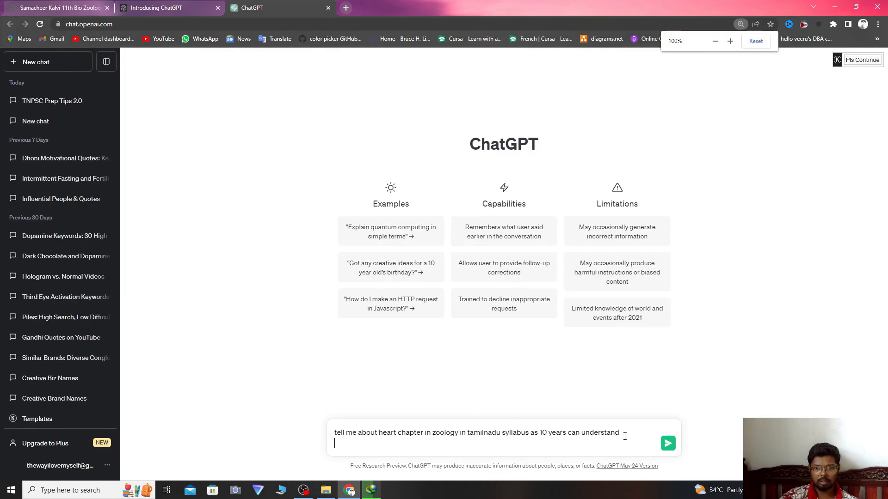
{"action": "left_click", "coordinate": [668, 445]}
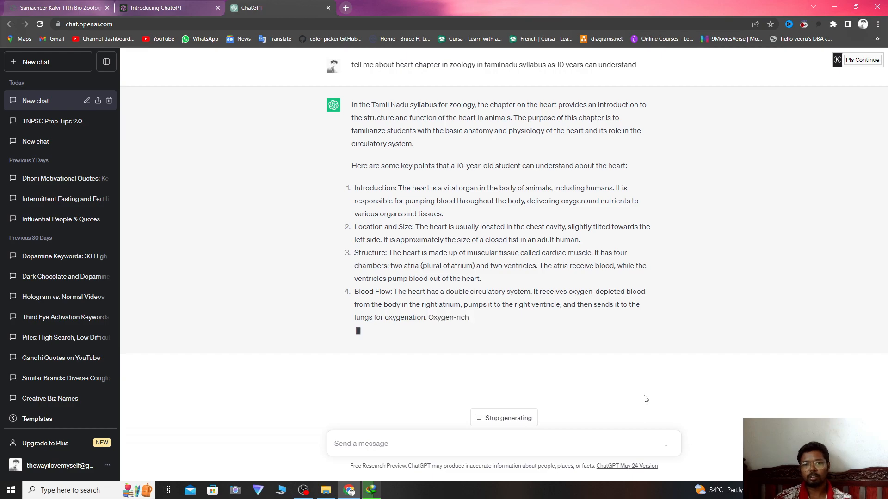
Step: Enlarge the page and read through ChatGPT's answer about the heart chapter from beginning to end
{"action": "key", "text": "ctrl+plus"}
{"action": "key", "text": "ctrl+plus"}
{"action": "key", "text": "ctrl+plus"}
{"action": "key", "text": "ctrl+plus"}
{"action": "key", "text": "ctrl+plus"}
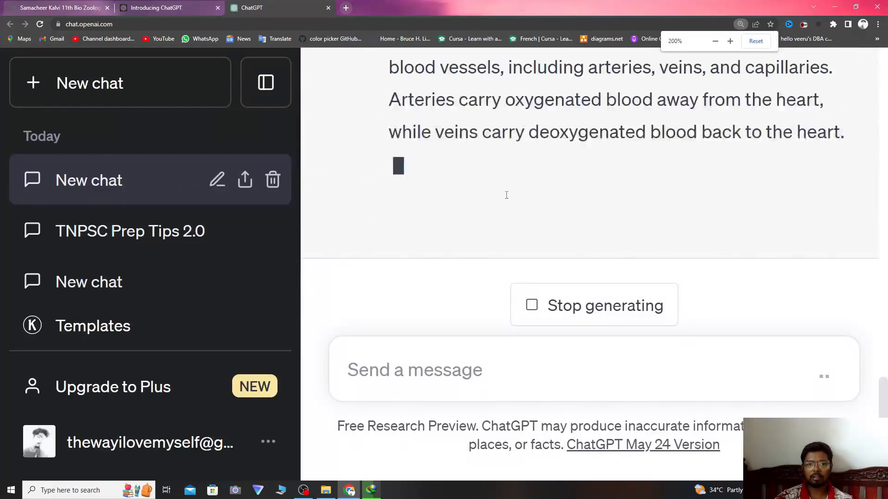
{"action": "key", "text": "ctrl+minus"}
{"action": "key", "text": "ctrl+minus"}
{"action": "key", "text": "ctrl+minus"}
{"action": "scroll", "coordinate": [506, 195], "scroll_direction": "up", "scroll_amount": 5}
{"action": "key", "text": "ctrl+minus"}
{"action": "key", "text": "ctrl+plus"}
{"action": "key", "text": "ctrl+plus"}
{"action": "key", "text": "ctrl+plus"}
{"action": "key", "text": "ctrl+plus"}
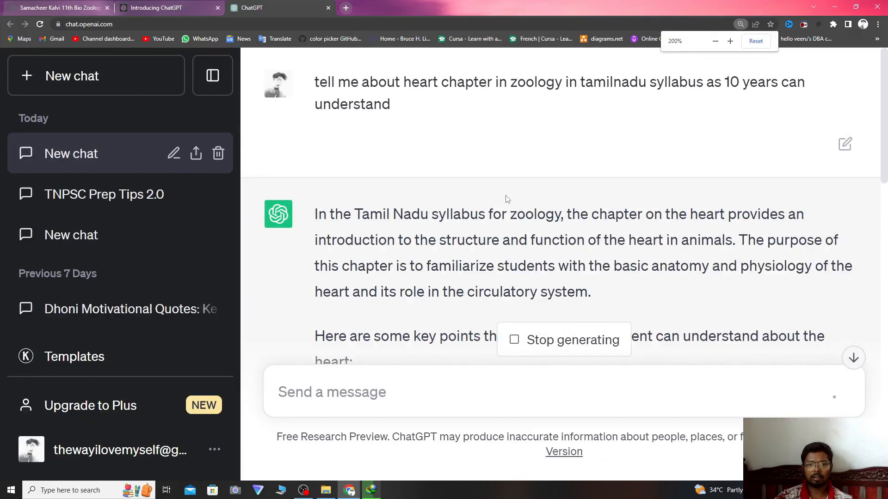
{"action": "scroll", "coordinate": [628, 252], "scroll_direction": "down", "scroll_amount": 5}
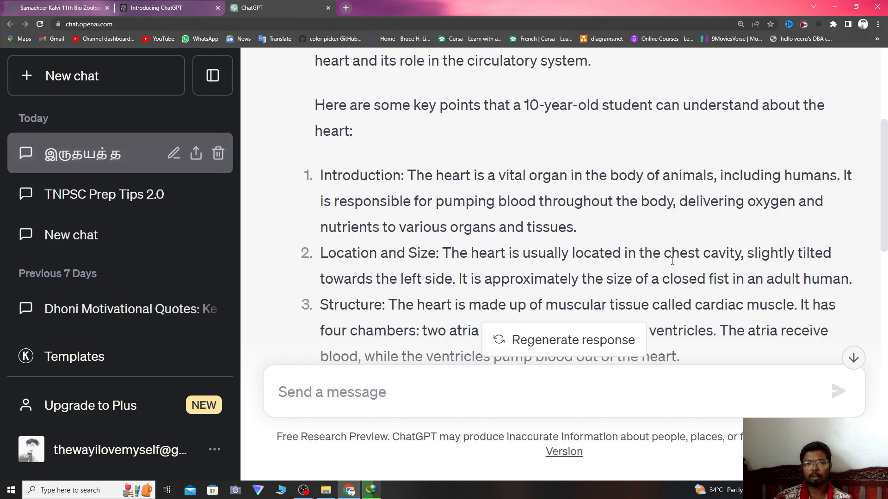
{"action": "scroll", "coordinate": [672, 261], "scroll_direction": "down", "scroll_amount": 3}
{"action": "scroll", "coordinate": [671, 262], "scroll_direction": "down", "scroll_amount": 6}
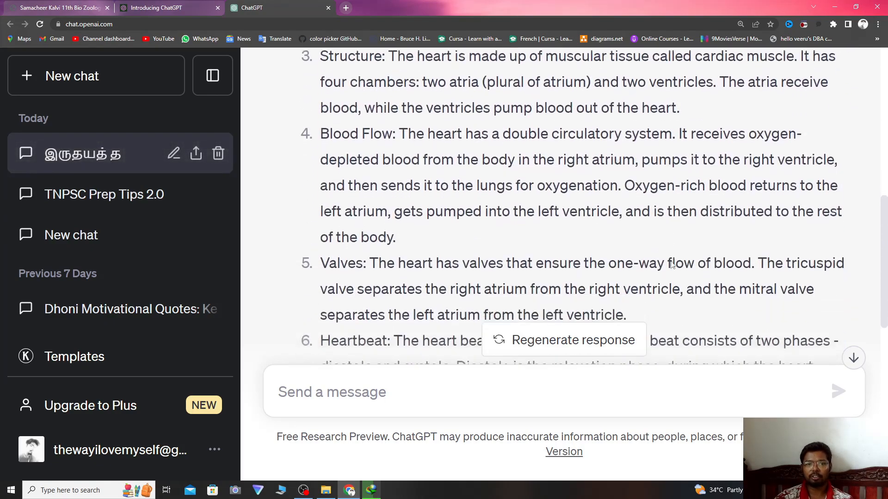
{"action": "scroll", "coordinate": [671, 261], "scroll_direction": "down", "scroll_amount": 6}
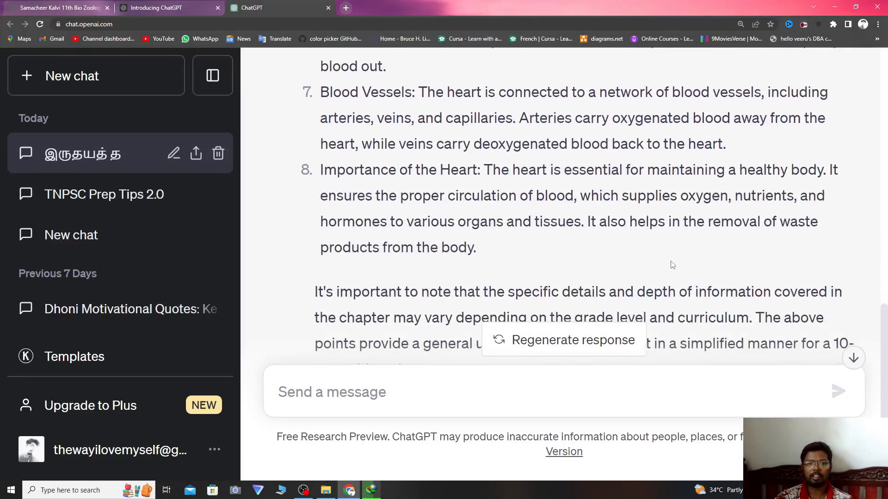
{"action": "scroll", "coordinate": [673, 265], "scroll_direction": "up", "scroll_amount": 10}
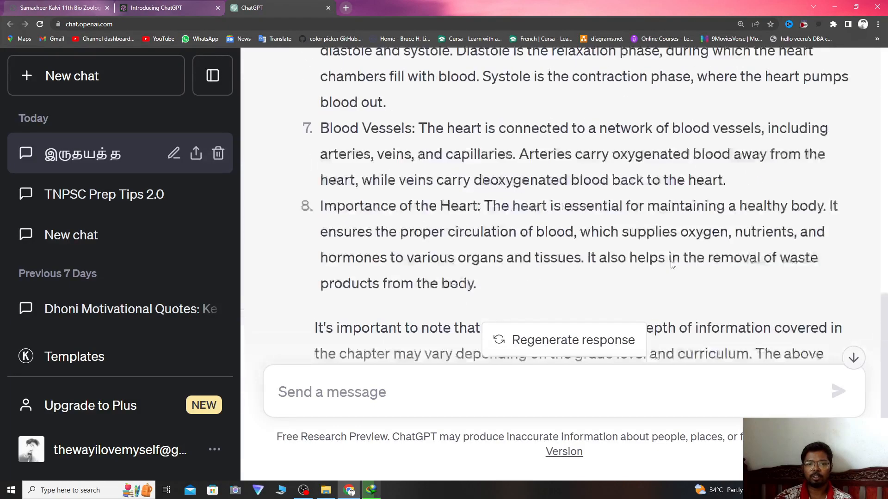
{"action": "scroll", "coordinate": [671, 264], "scroll_direction": "up", "scroll_amount": 7}
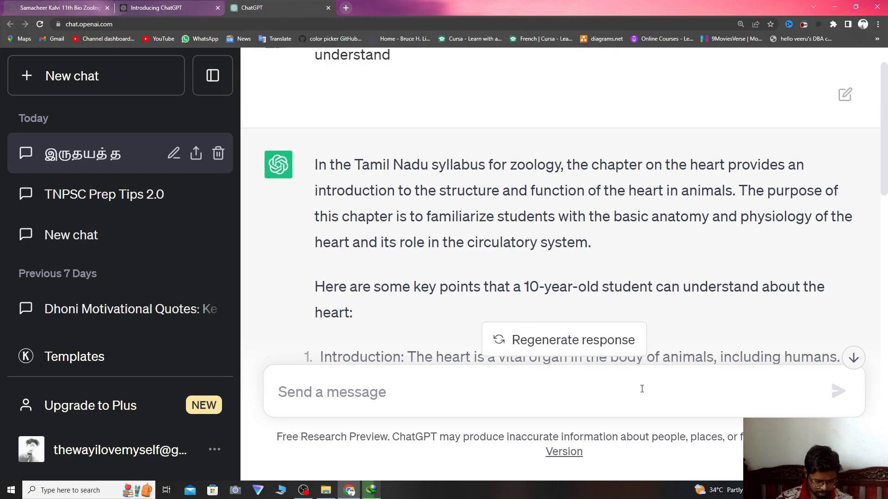
Step: Send ChatGPT the follow-up prompt "tell as 30 years old can understand"
{"action": "type", "text": "tell"}
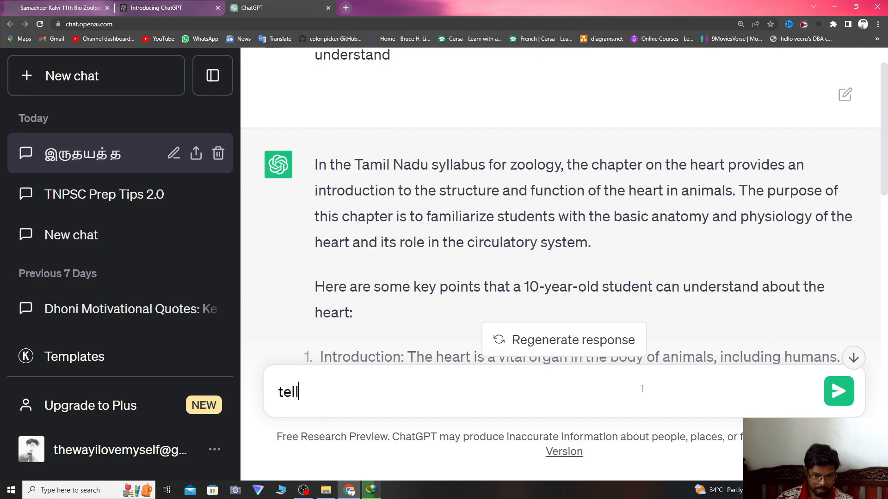
{"action": "type", "text": " as"}
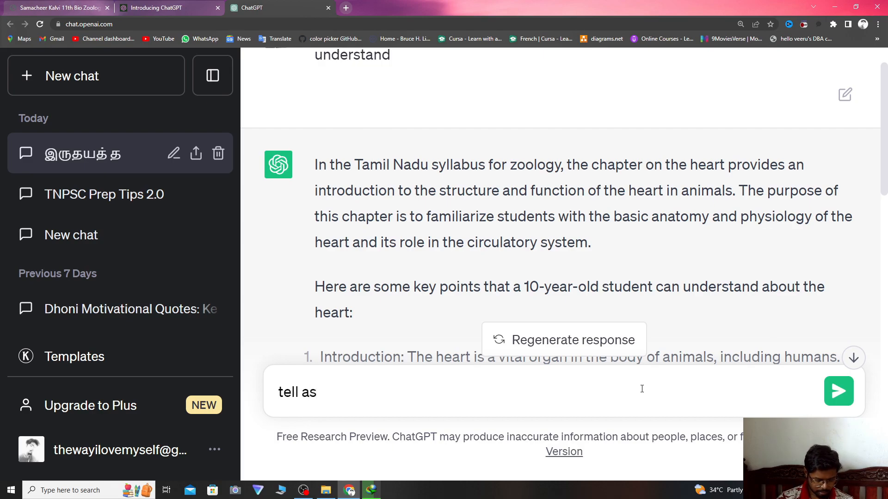
{"action": "type", "text": " 2"}
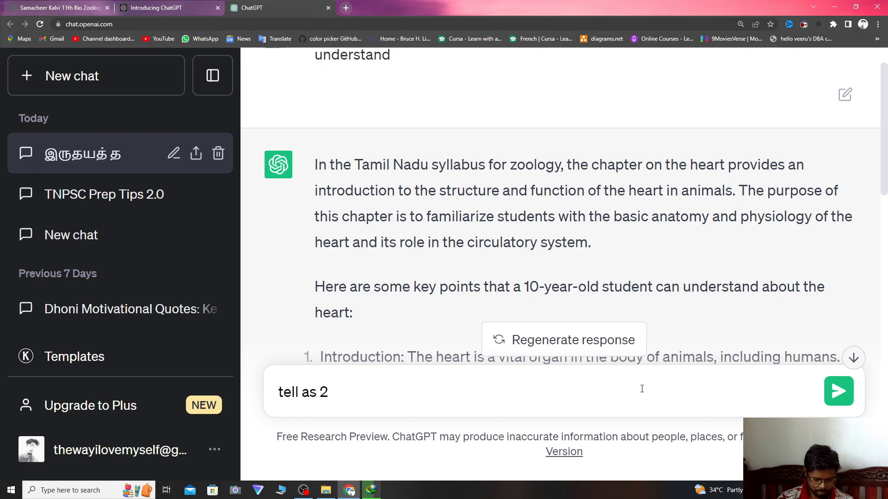
{"action": "type", "text": "2"}
{"action": "type", "text": "0"}
{"action": "key", "text": "BackSpace"}
{"action": "key", "text": "BackSpace"}
{"action": "type", "text": "30 ye"}
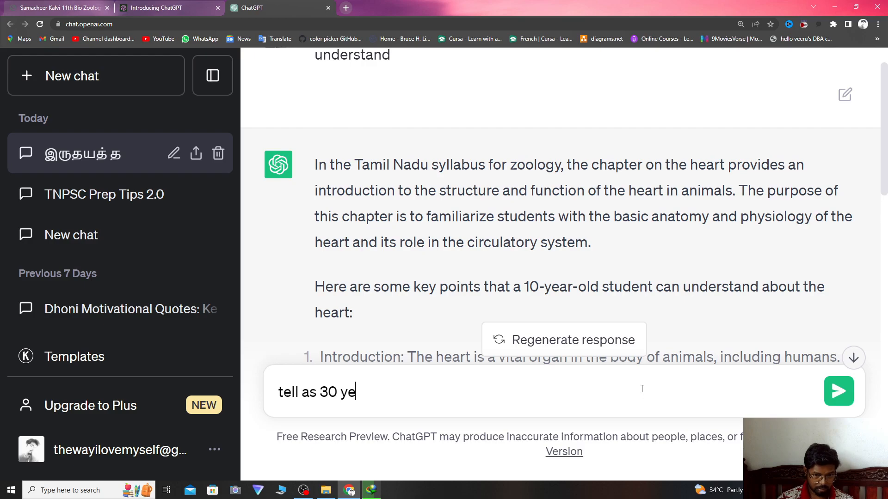
{"action": "type", "text": "ars old"}
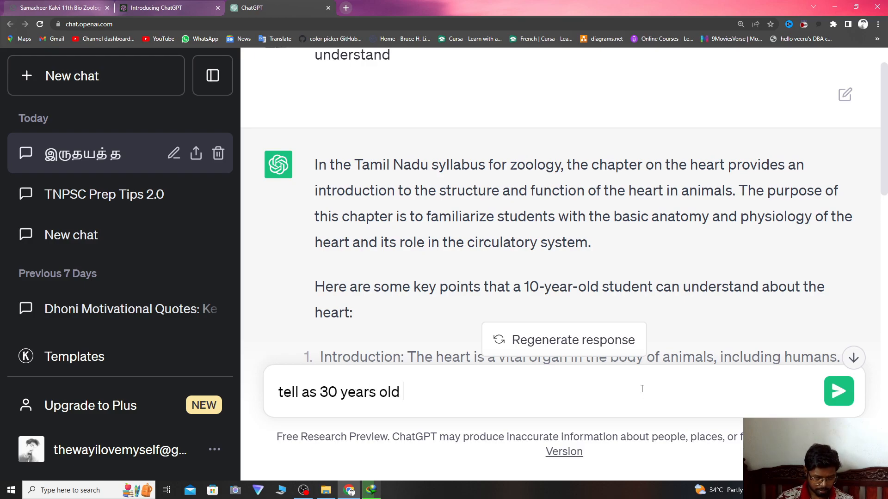
{"action": "type", "text": " can un"}
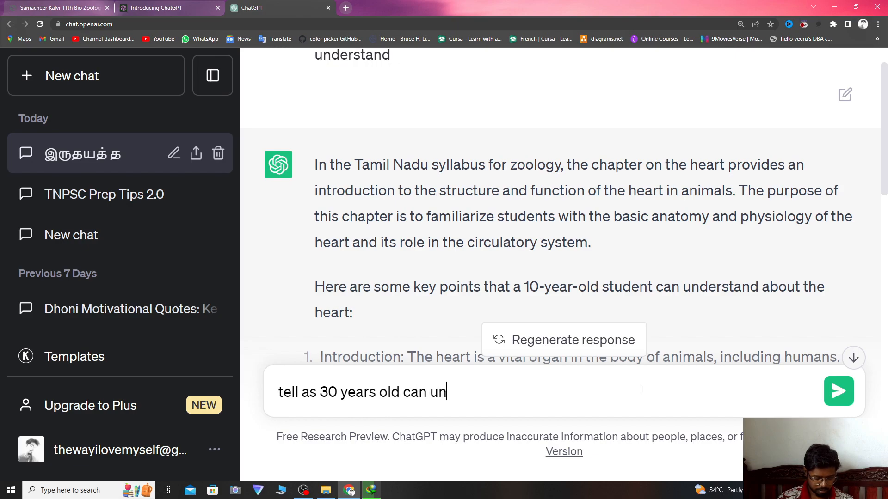
{"action": "type", "text": "derstand"}
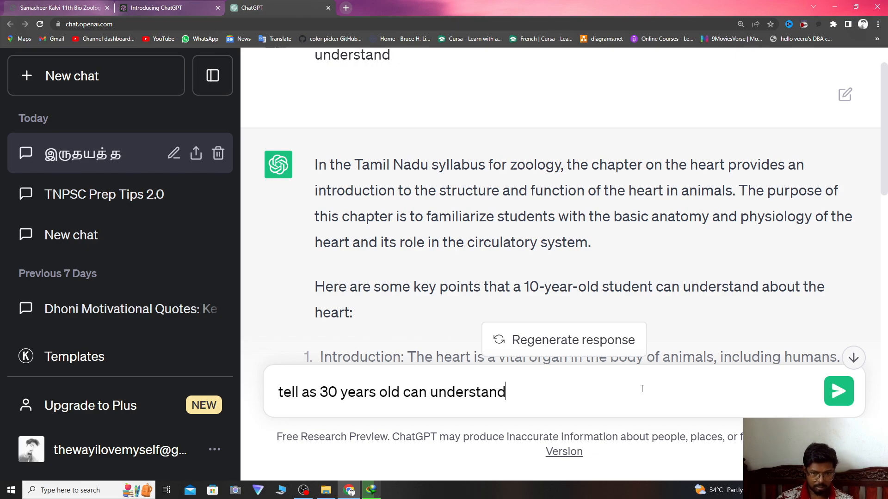
{"action": "key", "text": "Return"}
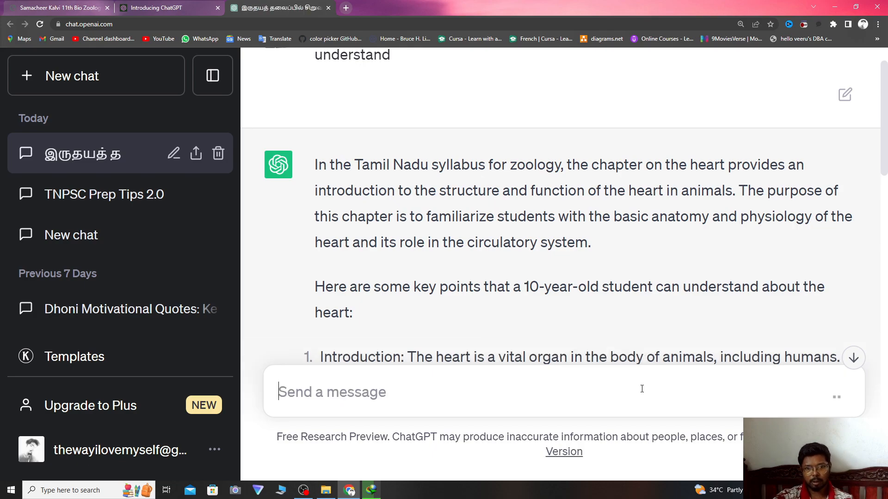
Step: Set the page zoom to 150% and read through the answer written for a 30-year-old
{"action": "key", "text": "ctrl+minus"}
{"action": "key", "text": "ctrl+minus"}
{"action": "key", "text": "ctrl+minus"}
{"action": "key", "text": "ctrl+minus"}
{"action": "key", "text": "ctrl+minus"}
{"action": "key", "text": "ctrl+minus"}
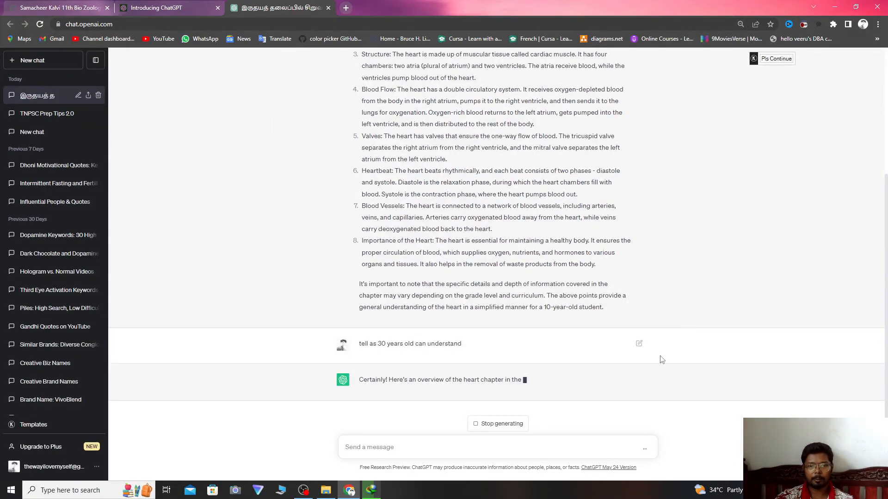
{"action": "key", "text": "ctrl+plus"}
{"action": "key", "text": "ctrl+plus"}
{"action": "key", "text": "ctrl+plus"}
{"action": "key", "text": "ctrl+plus"}
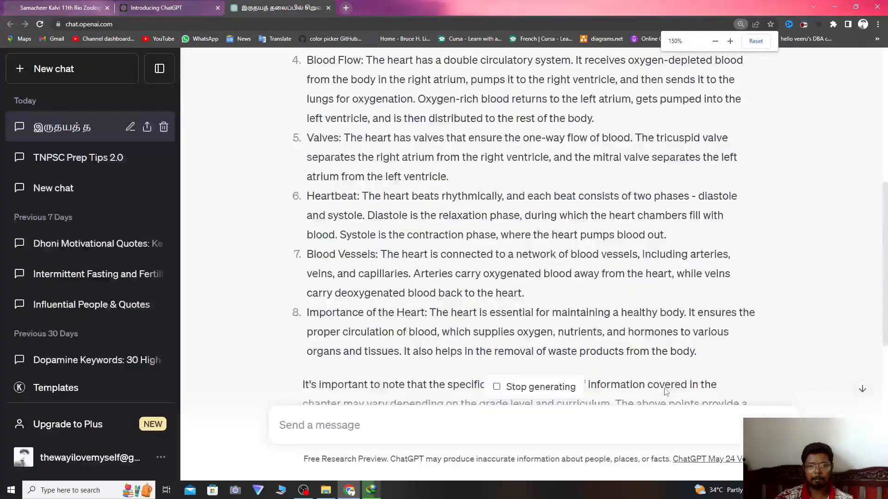
{"action": "scroll", "coordinate": [665, 392], "scroll_direction": "down", "scroll_amount": 5}
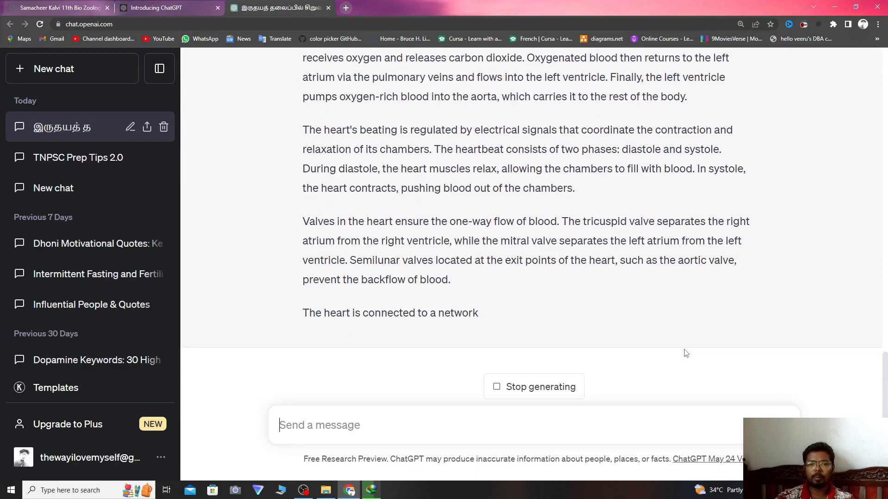
{"action": "scroll", "coordinate": [686, 354], "scroll_direction": "up", "scroll_amount": 8}
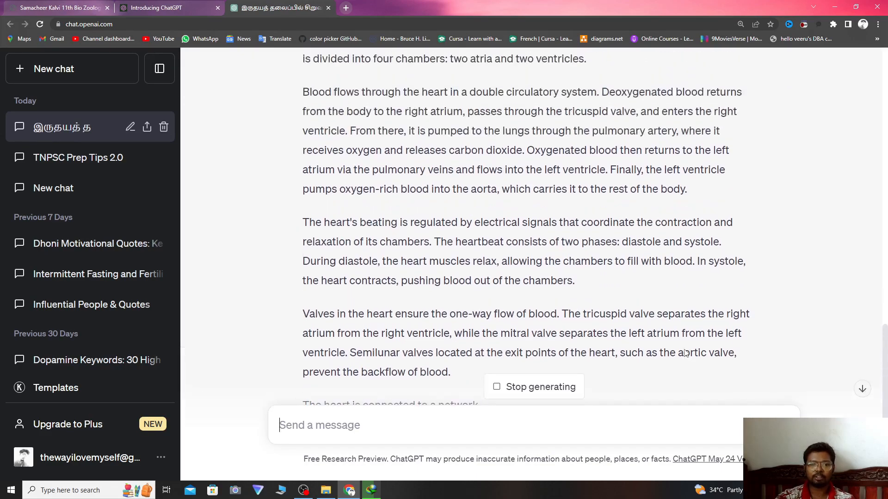
{"action": "scroll", "coordinate": [686, 353], "scroll_direction": "down", "scroll_amount": 12}
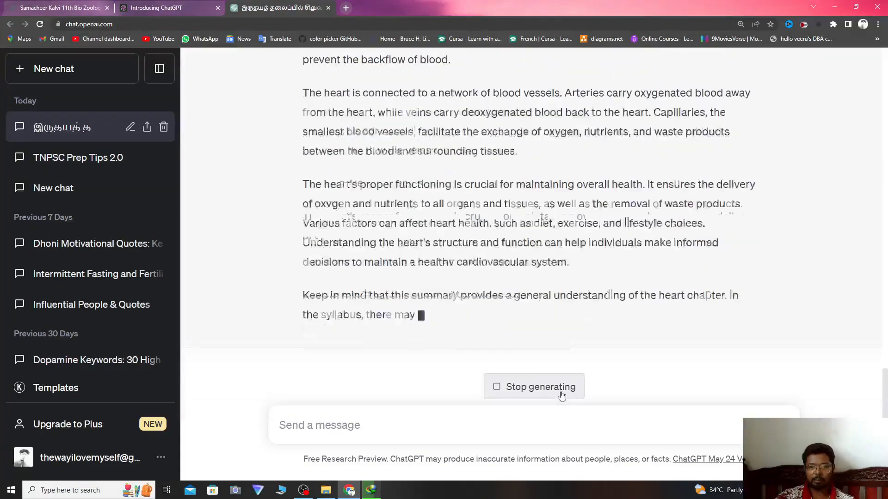
{"action": "scroll", "coordinate": [683, 327], "scroll_direction": "up", "scroll_amount": 3}
{"action": "scroll", "coordinate": [684, 327], "scroll_direction": "up", "scroll_amount": 9}
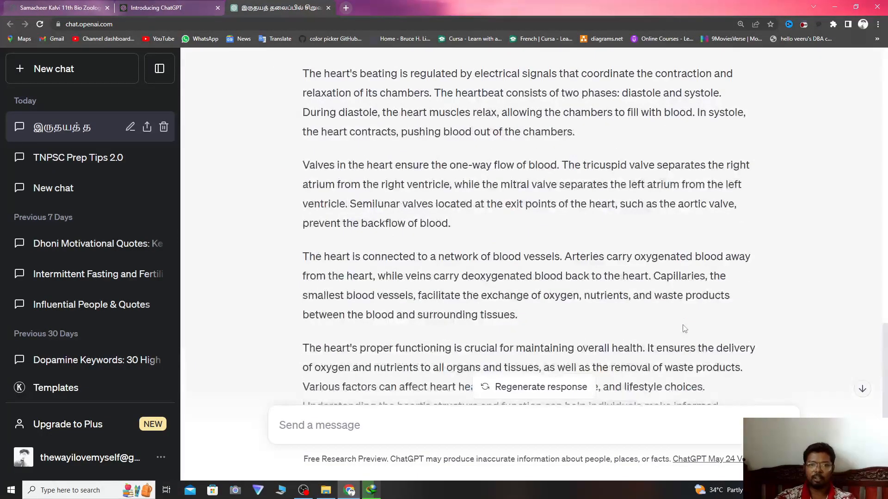
{"action": "scroll", "coordinate": [684, 331], "scroll_direction": "up", "scroll_amount": 5}
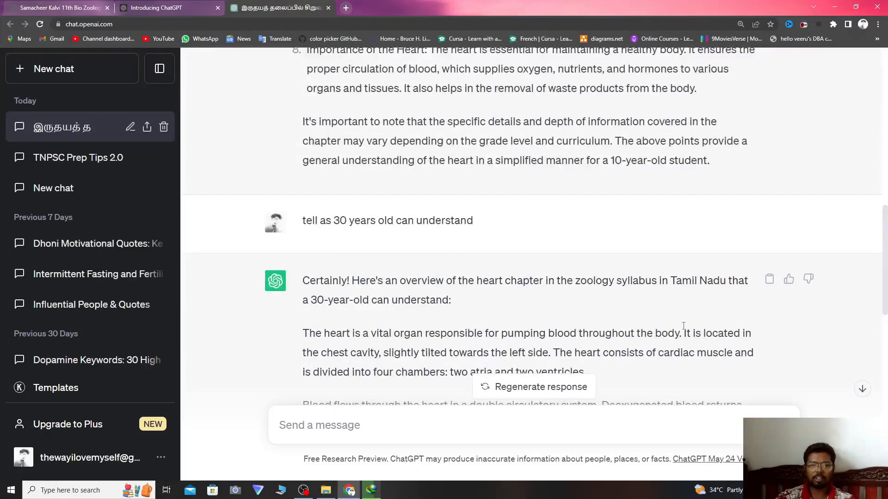
{"action": "scroll", "coordinate": [683, 331], "scroll_direction": "down", "scroll_amount": 7}
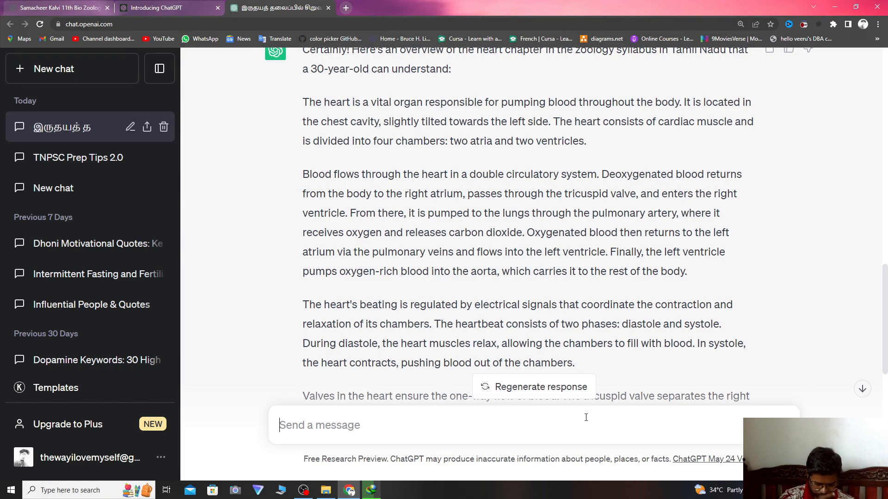
Step: Send the follow-up prompt "tell me asy 30 years old can understand with keypoints"
{"action": "type", "text": "tell me asy"}
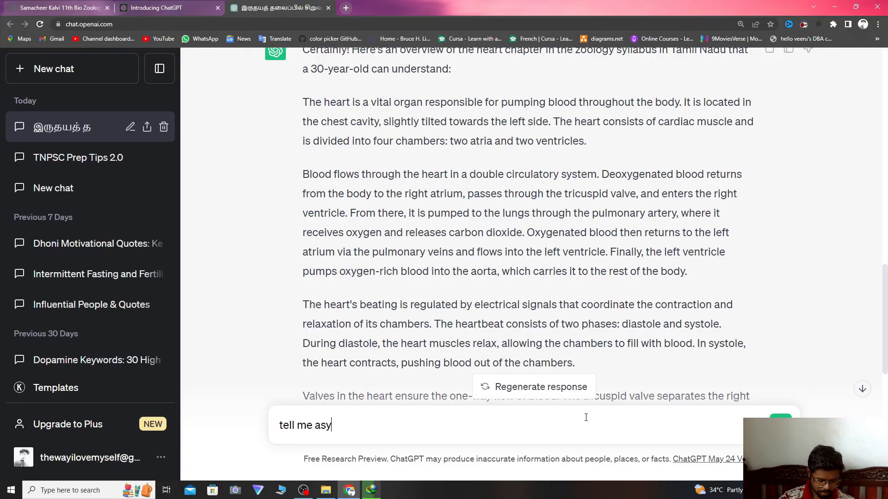
{"action": "type", "text": " 30 years old can understand"}
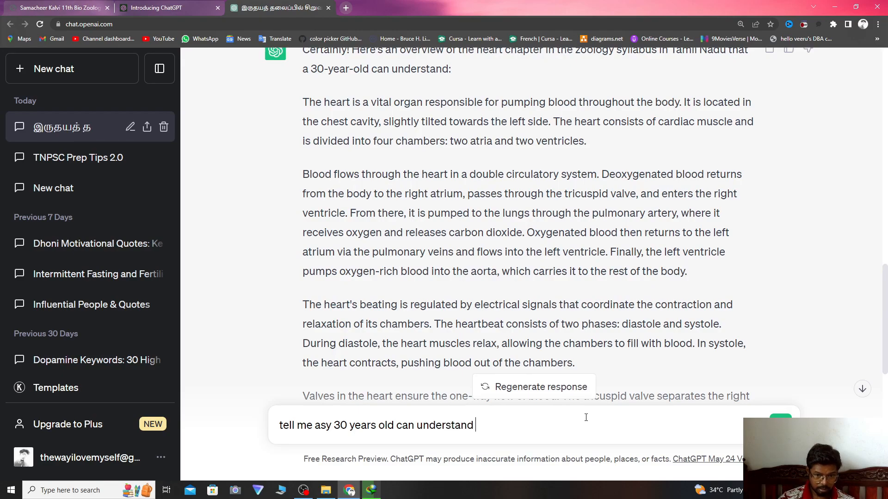
{"action": "type", "text": " with keypoints"}
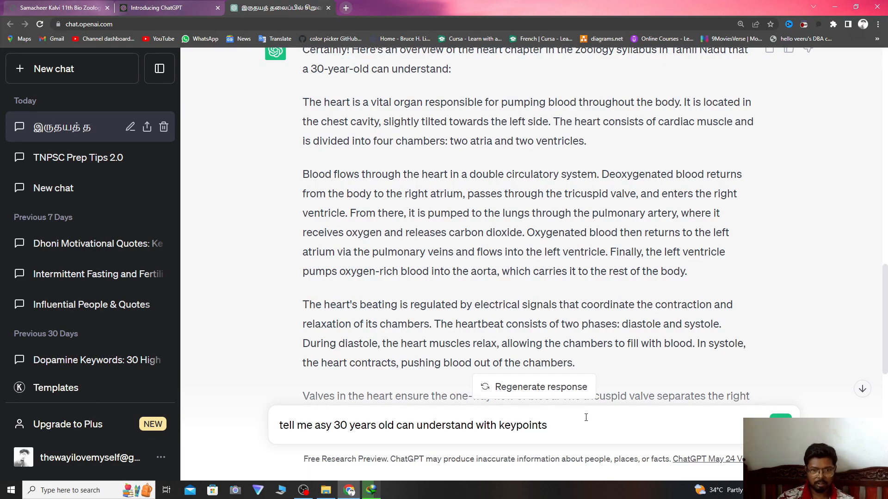
{"action": "key", "text": "Return"}
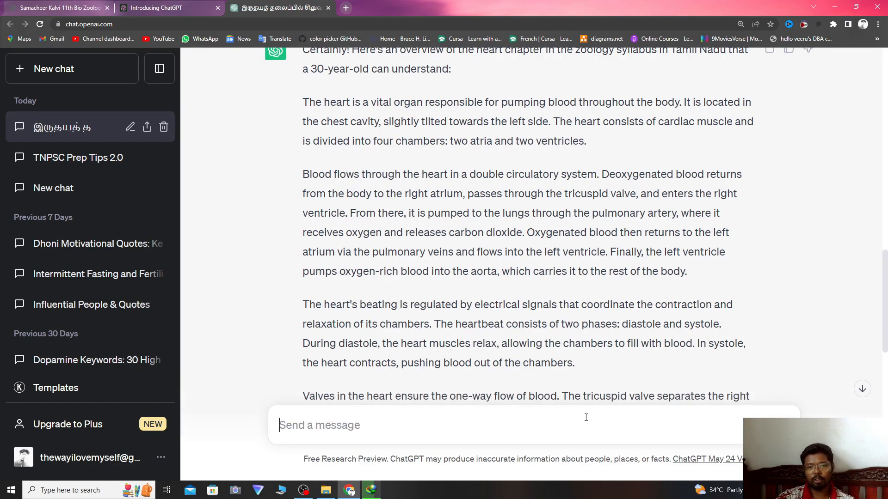
Step: Enlarge the page to read through the key-point answer on the heart chapter, and restore the zoom to 100%
{"action": "key", "text": "ctrl+0"}
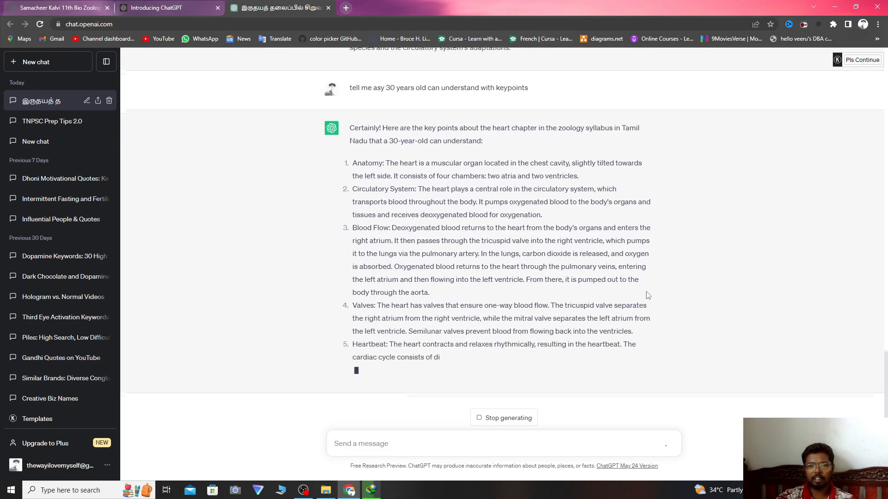
{"action": "key", "text": "ctrl+plus"}
{"action": "key", "text": "ctrl+plus"}
{"action": "key", "text": "ctrl+plus"}
{"action": "key", "text": "ctrl+plus"}
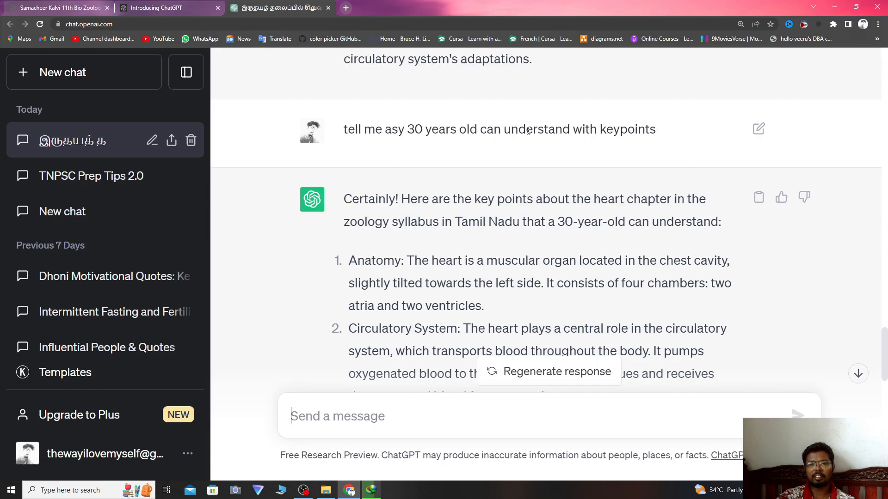
{"action": "scroll", "coordinate": [643, 174], "scroll_direction": "down", "scroll_amount": 2}
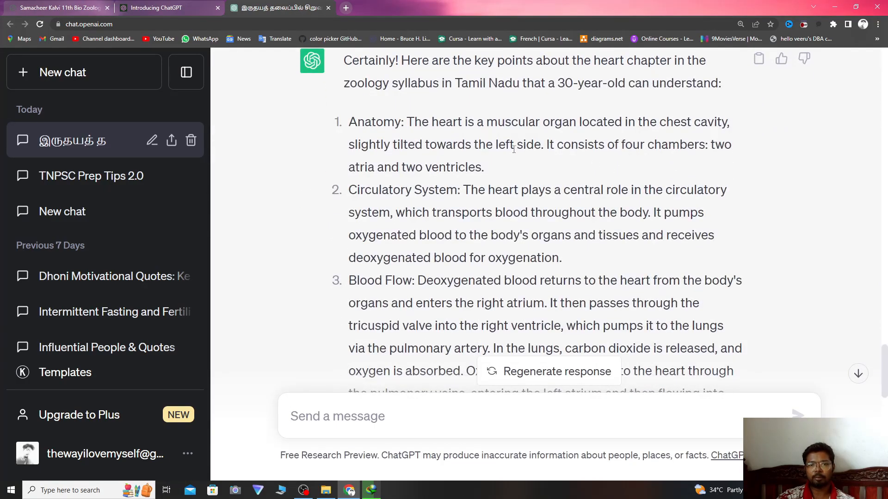
{"action": "scroll", "coordinate": [434, 174], "scroll_direction": "down", "scroll_amount": 4}
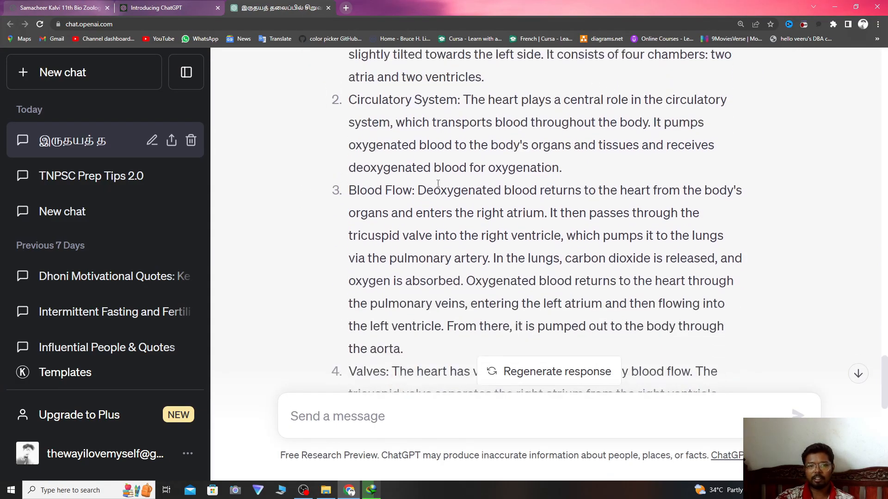
{"action": "scroll", "coordinate": [439, 182], "scroll_direction": "down", "scroll_amount": 6}
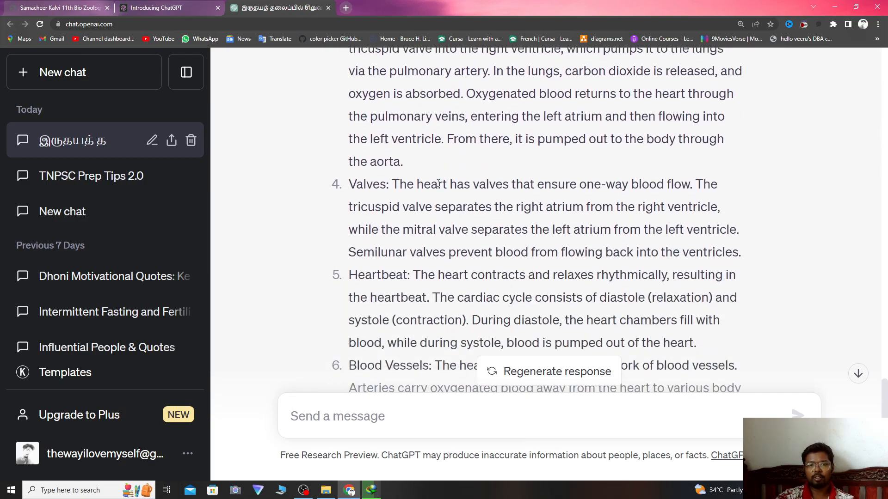
{"action": "scroll", "coordinate": [438, 183], "scroll_direction": "down", "scroll_amount": 4}
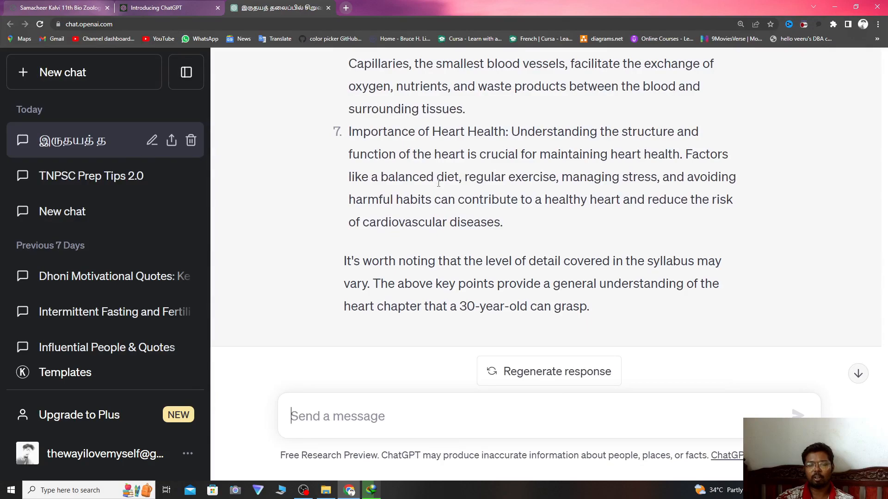
{"action": "scroll", "coordinate": [438, 182], "scroll_direction": "up", "scroll_amount": 14}
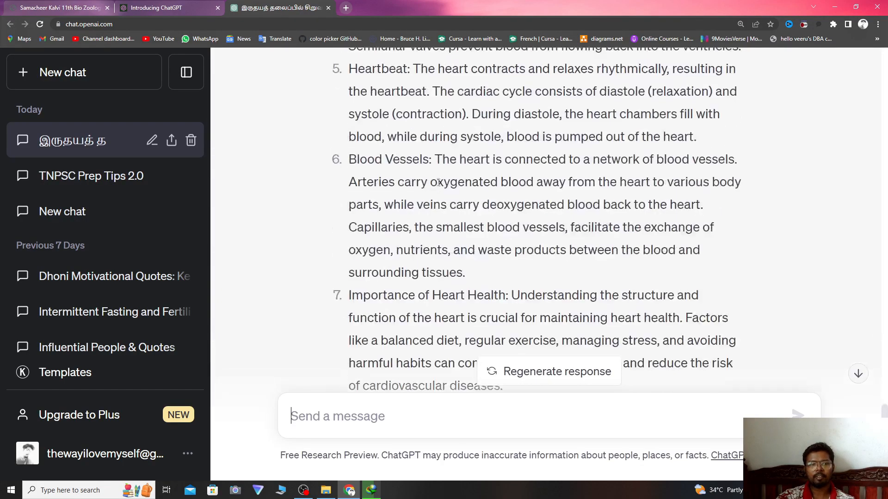
{"action": "scroll", "coordinate": [439, 187], "scroll_direction": "up", "scroll_amount": 3, "text": "ctrl"}
{"action": "scroll", "coordinate": [438, 187], "scroll_direction": "down", "scroll_amount": 7, "text": "ctrl"}
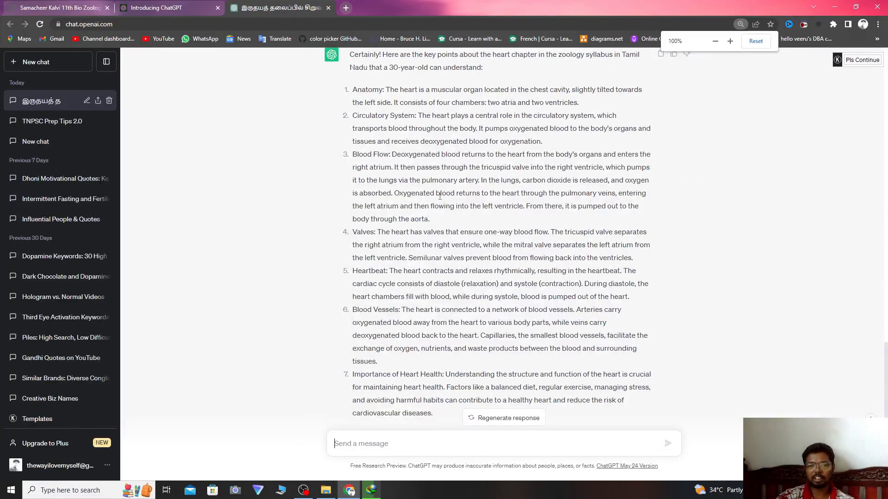
Step: Look back to the first heart chapter prompt and open the earlier chat "TNPSC Prep Tips 2.0"
{"action": "scroll", "coordinate": [441, 202], "scroll_direction": "up", "scroll_amount": 10}
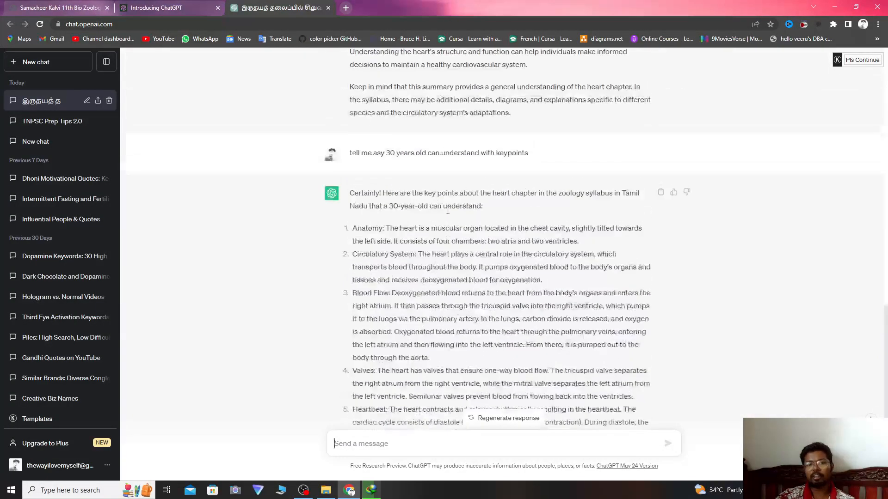
{"action": "scroll", "coordinate": [447, 210], "scroll_direction": "up", "scroll_amount": 10}
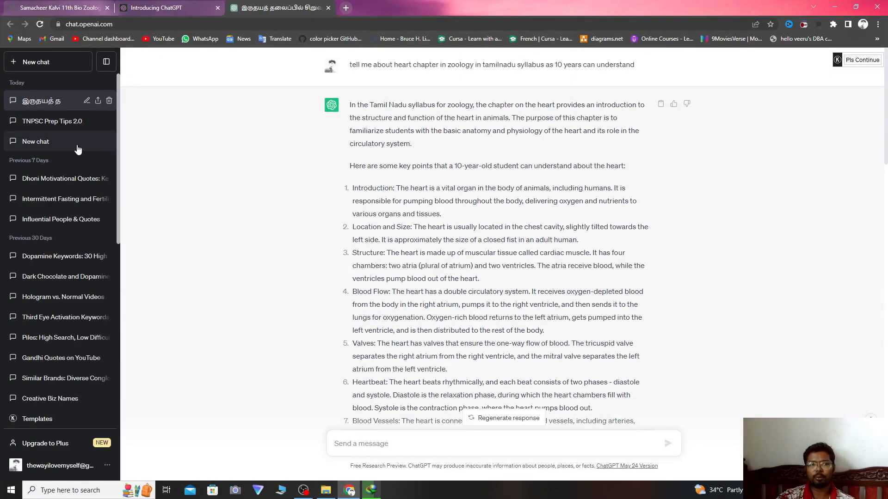
{"action": "left_click", "coordinate": [74, 122]}
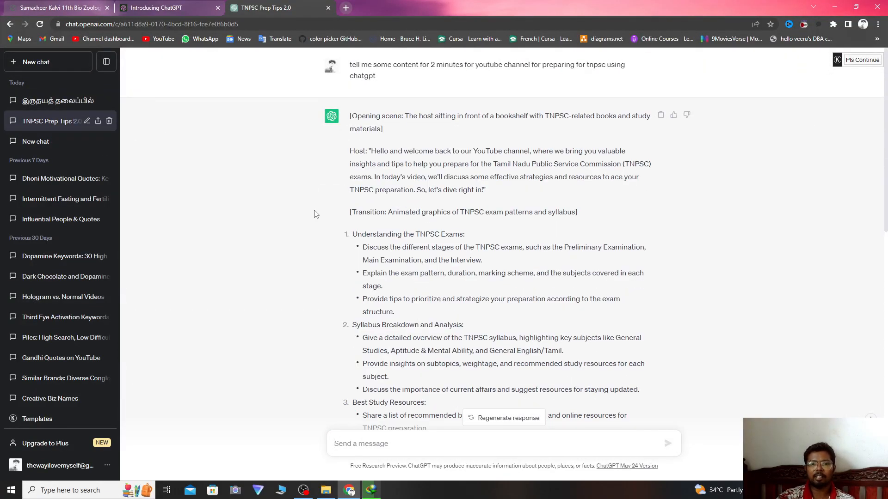